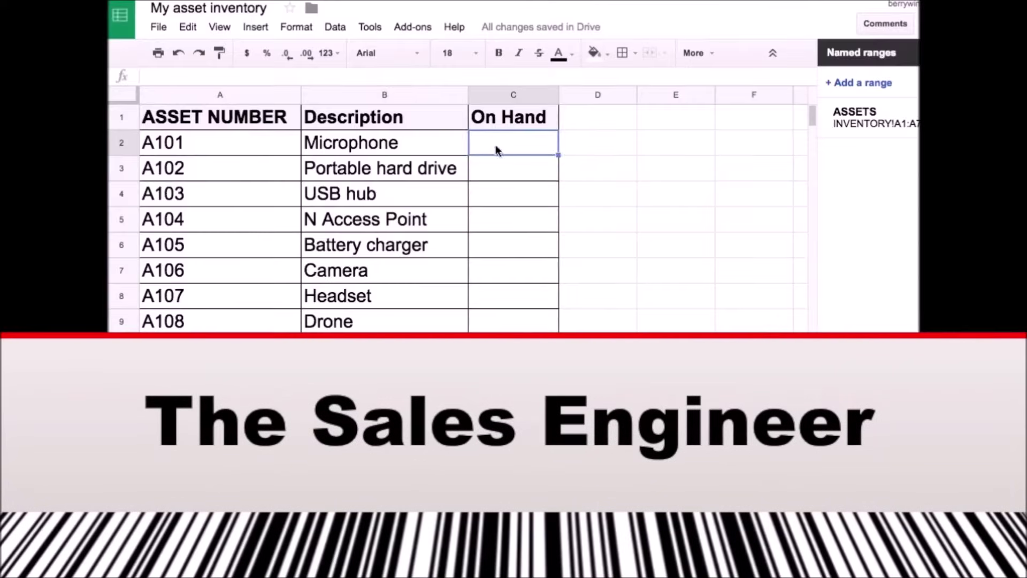
Enter =VLOOKUP(A2,ASSETS,1,FALSE) in C2, then reselect C2 to check it returns A101.
{"action": "type", "text": "=VL"}
{"action": "type", "text": "OOKUP(A2,"}
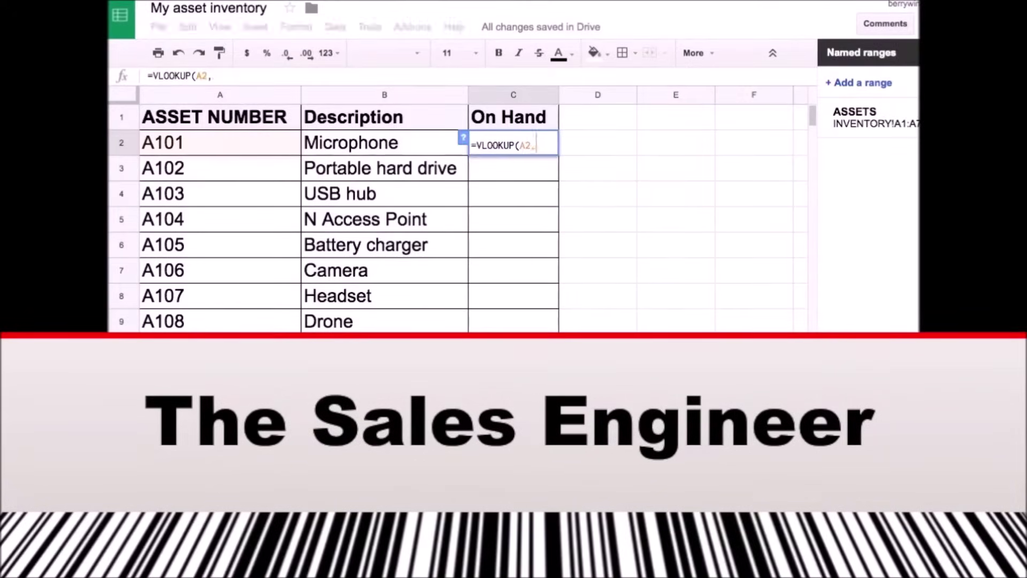
{"action": "type", "text": "ASSETS"}
{"action": "key", "text": "Return"}
{"action": "left_click", "coordinate": [554, 152]}
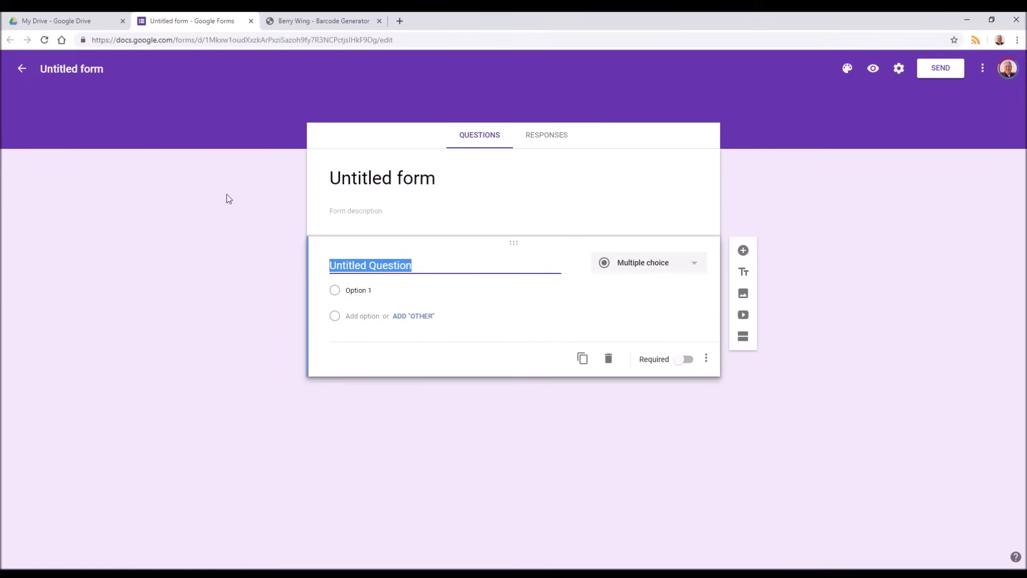
Title the form 'Barcode Scanning' so the Drive file name matches.
{"action": "left_click", "coordinate": [376, 188]}
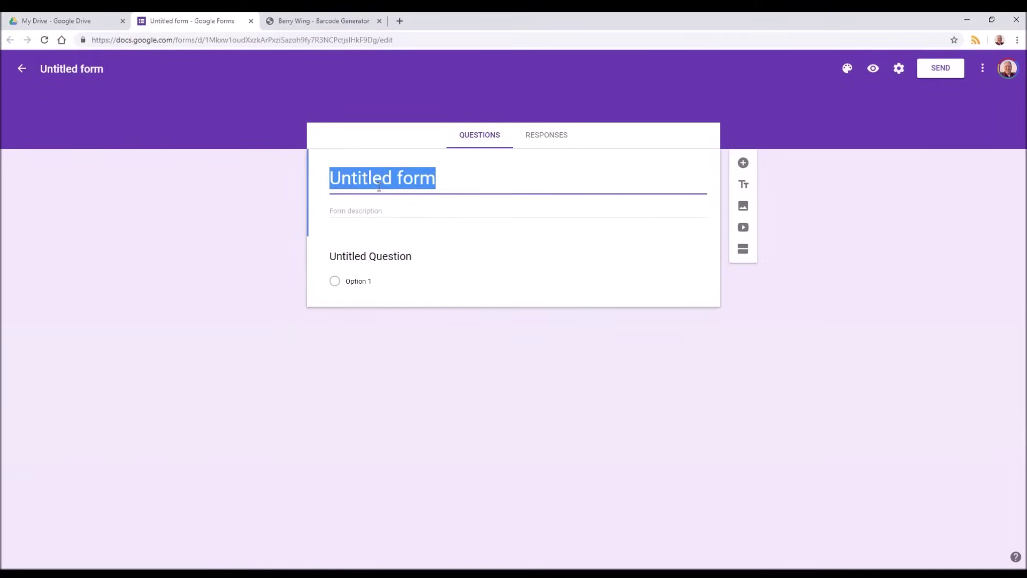
{"action": "type", "text": "Barcode"}
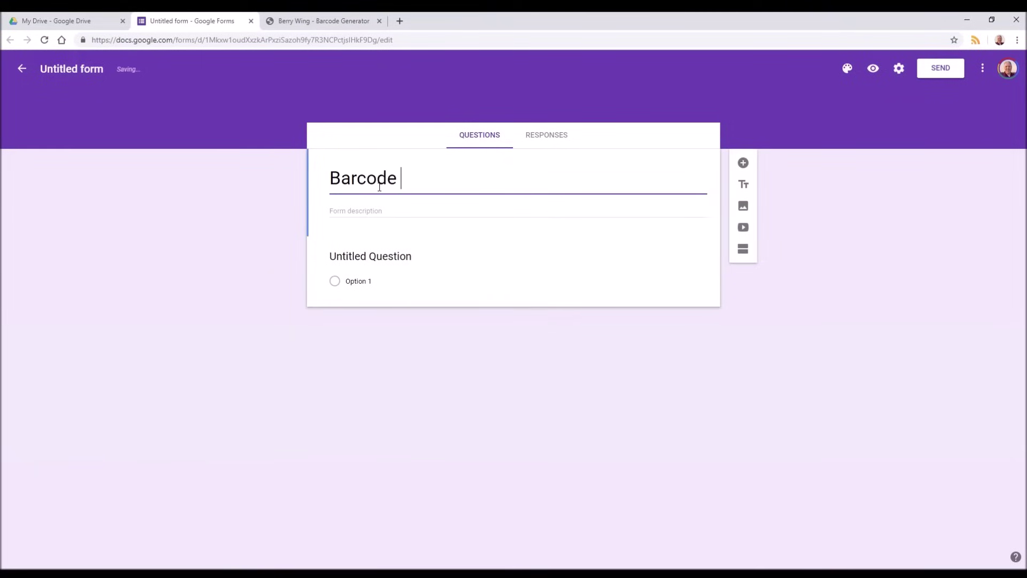
{"action": "type", "text": "ning"}
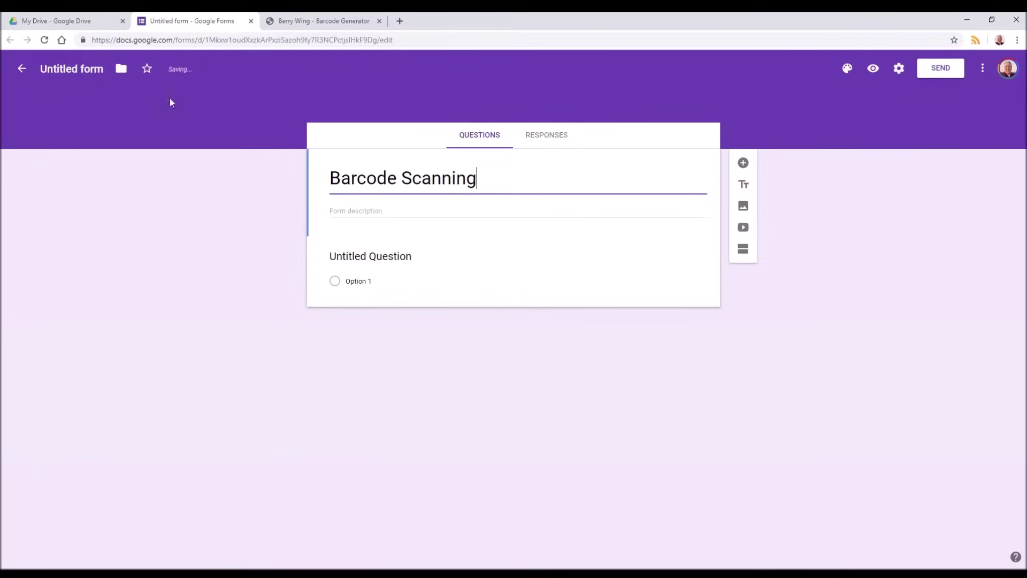
{"action": "left_click", "coordinate": [81, 74]}
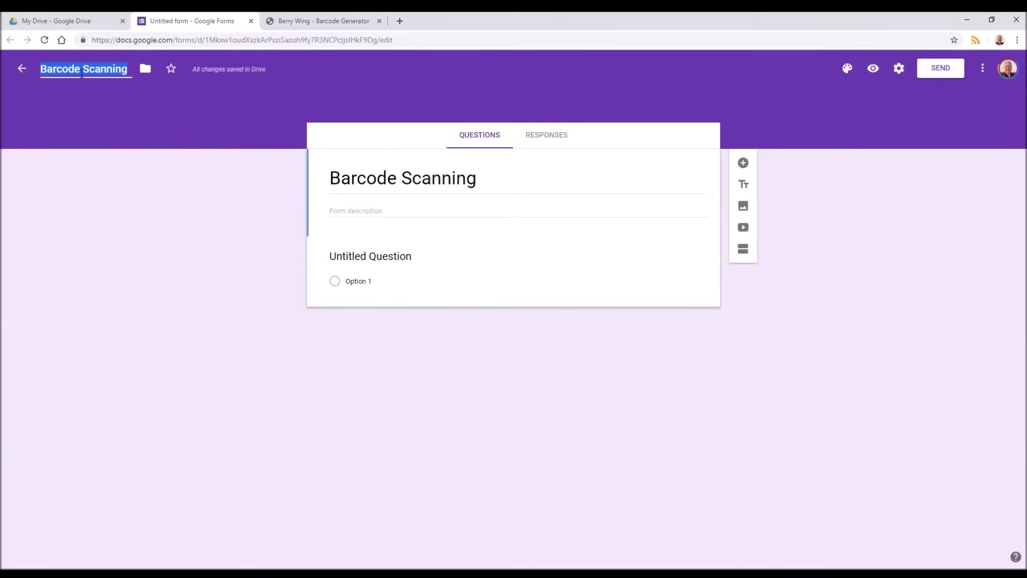
{"action": "left_click", "coordinate": [399, 262]}
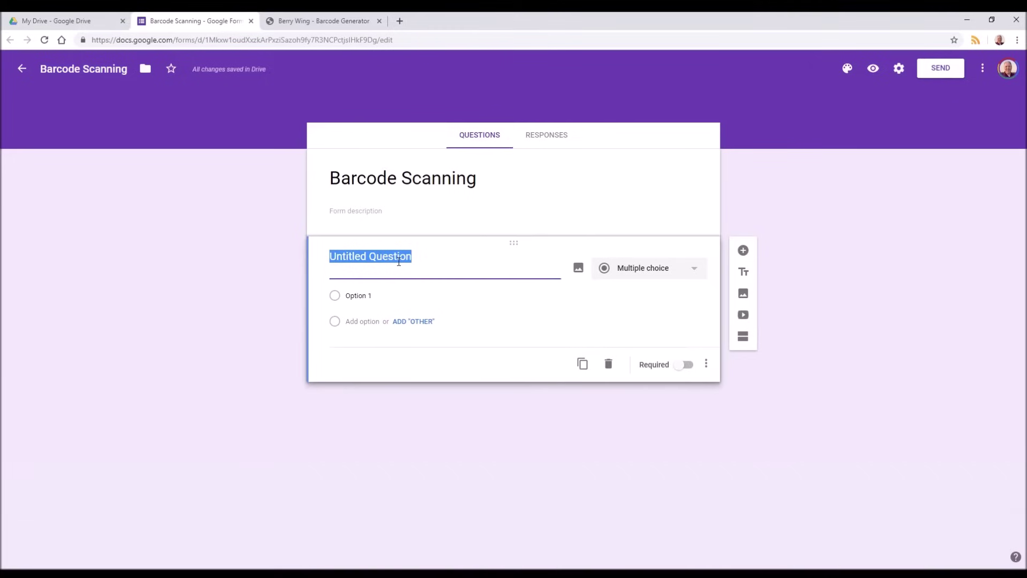
Change the first question to Short answer and title it 'Barcode'.
{"action": "left_click", "coordinate": [696, 273]}
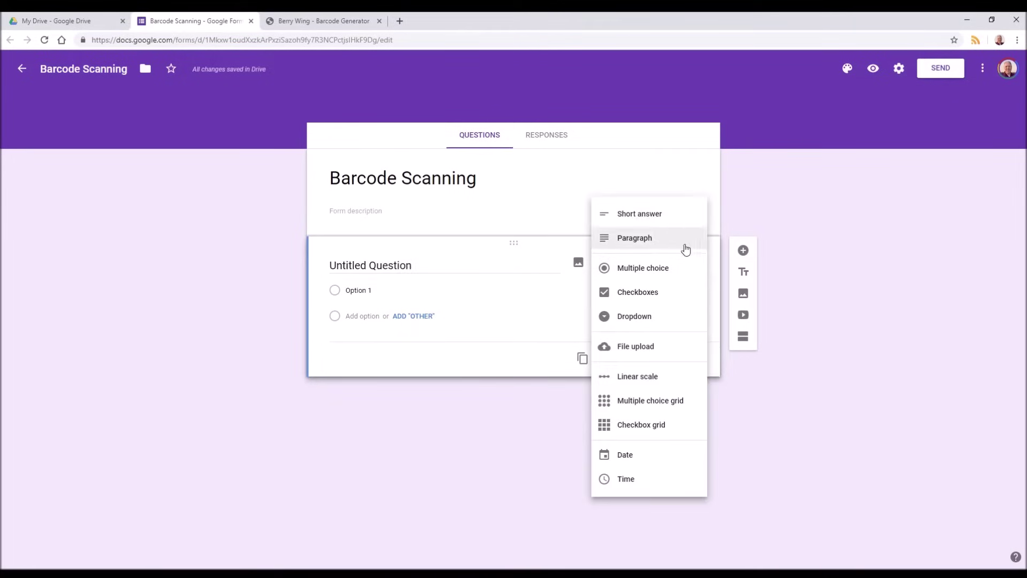
{"action": "left_click", "coordinate": [664, 217]}
{"action": "left_click", "coordinate": [428, 270]}
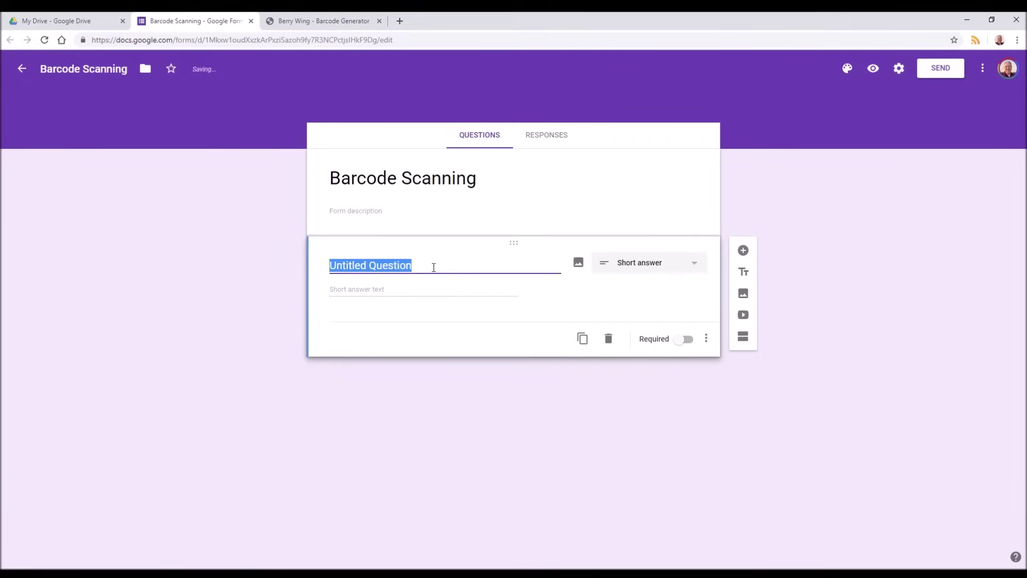
{"action": "type", "text": "Barcode"}
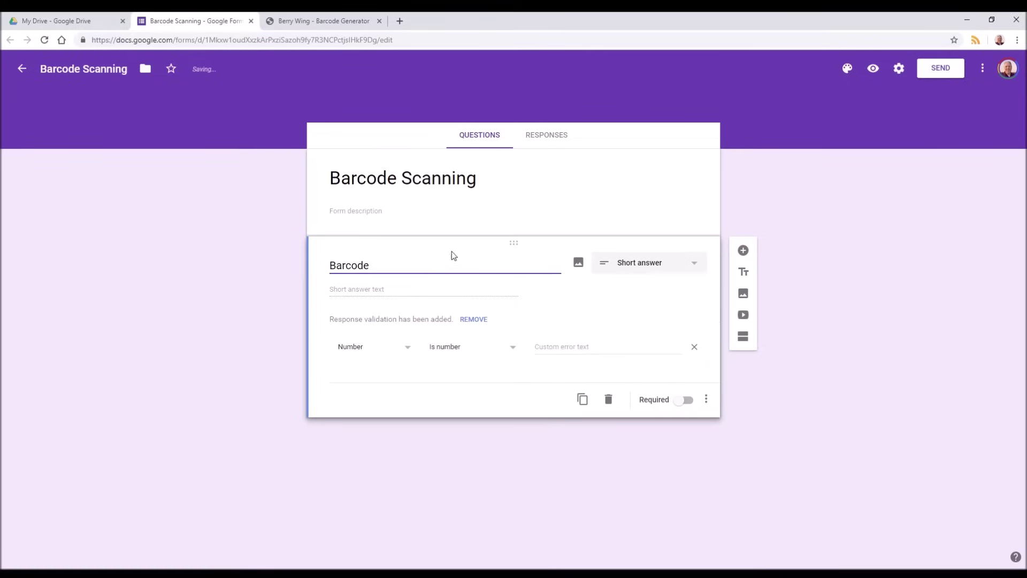
Set the Barcode question's response validation to Text, then preview the form.
{"action": "left_click", "coordinate": [410, 349]}
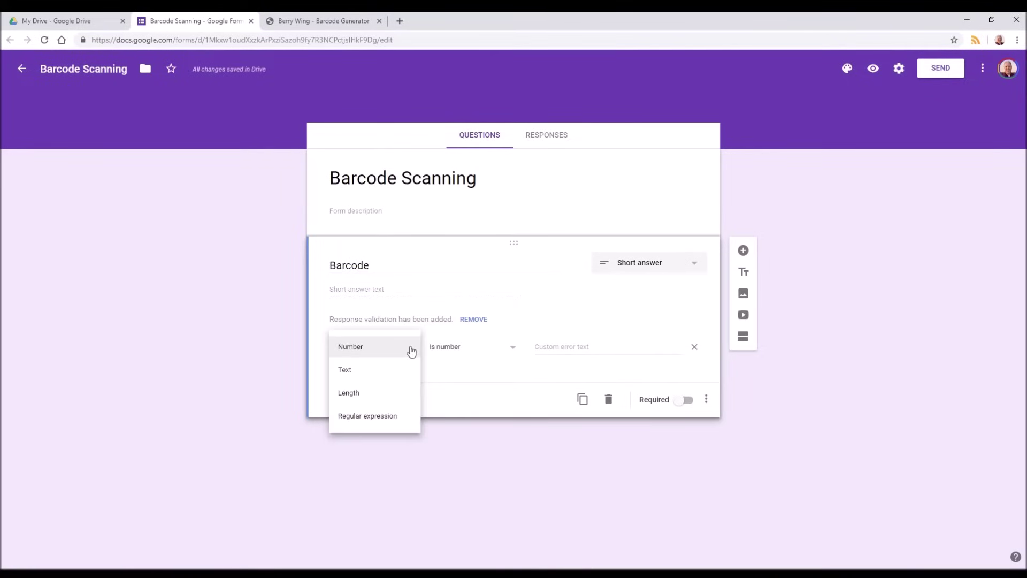
{"action": "left_click", "coordinate": [394, 374]}
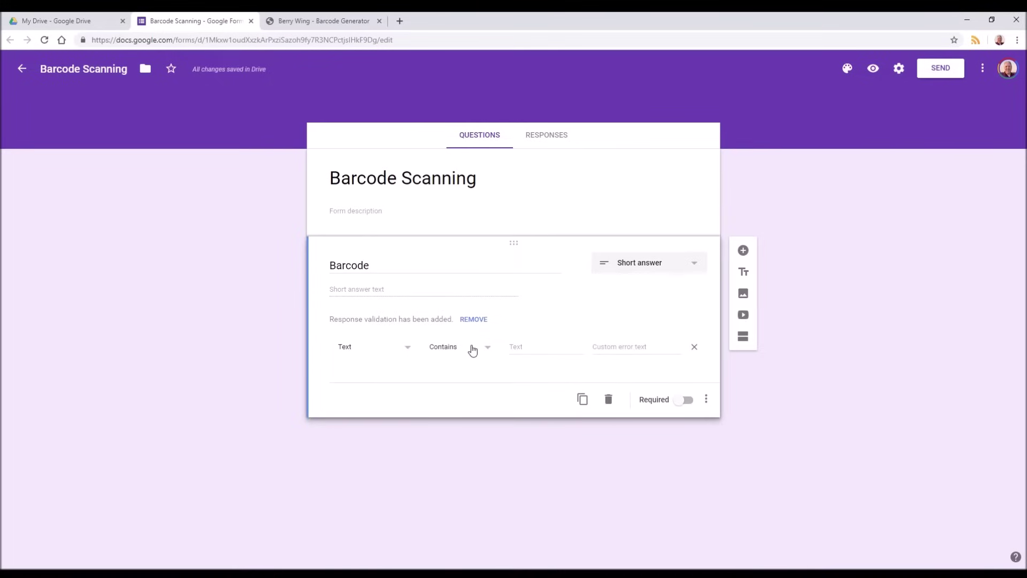
{"action": "left_click", "coordinate": [877, 69]}
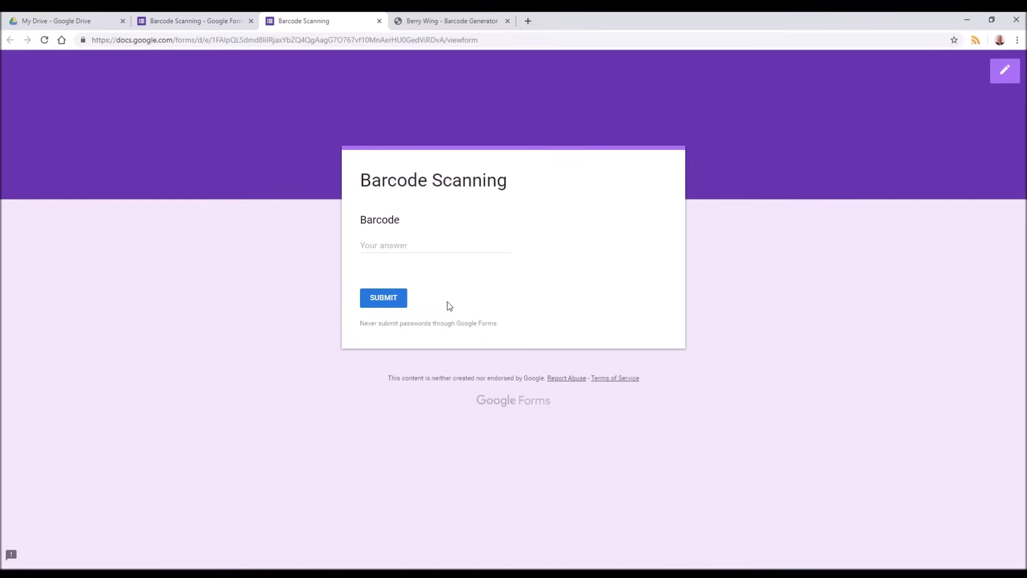
Close the preview and copy the form's shortened share link.
{"action": "left_click", "coordinate": [378, 22]}
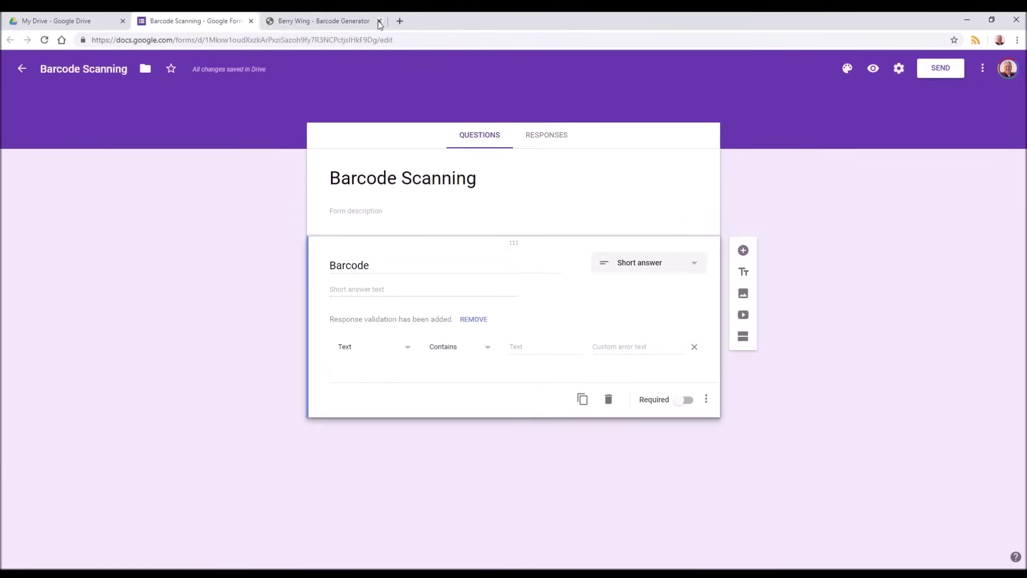
{"action": "left_click", "coordinate": [937, 75]}
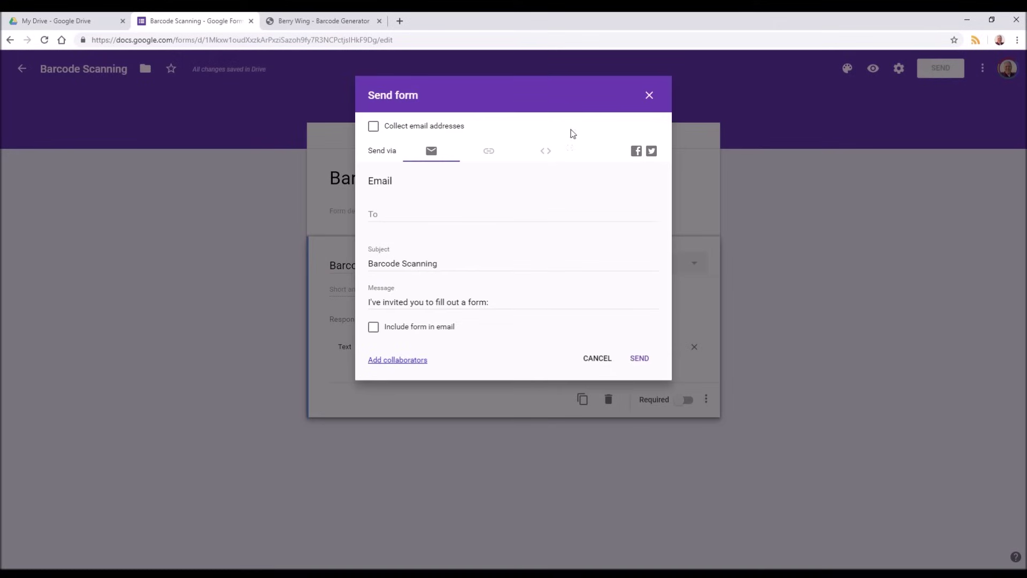
{"action": "left_click", "coordinate": [489, 152]}
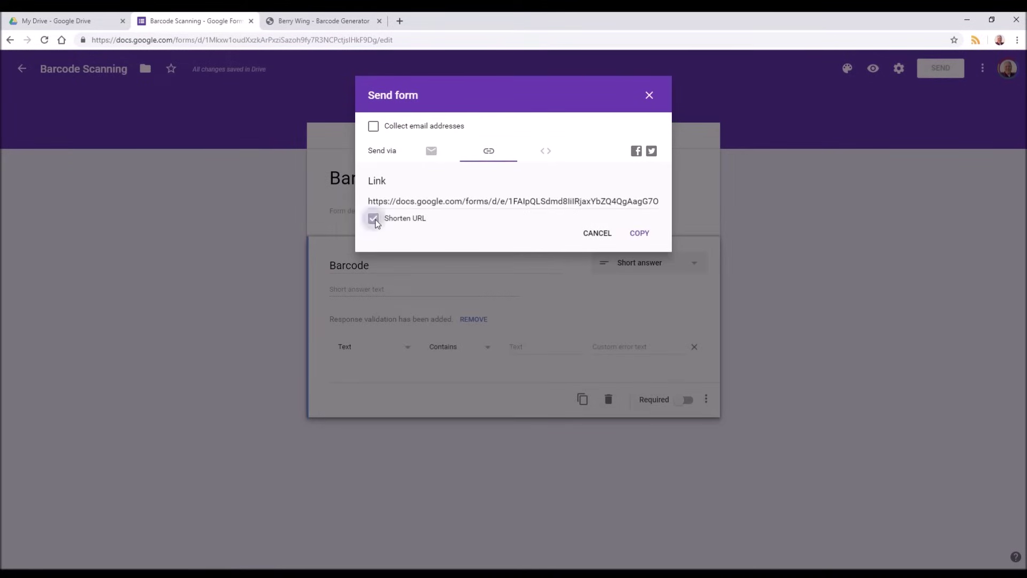
{"action": "left_click", "coordinate": [638, 237]}
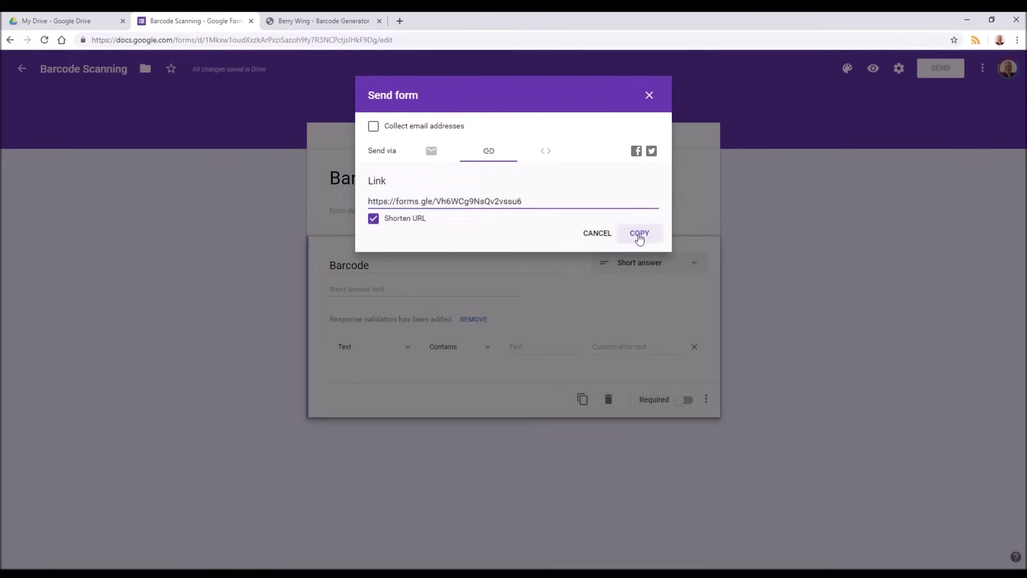
{"action": "left_click", "coordinate": [345, 16]}
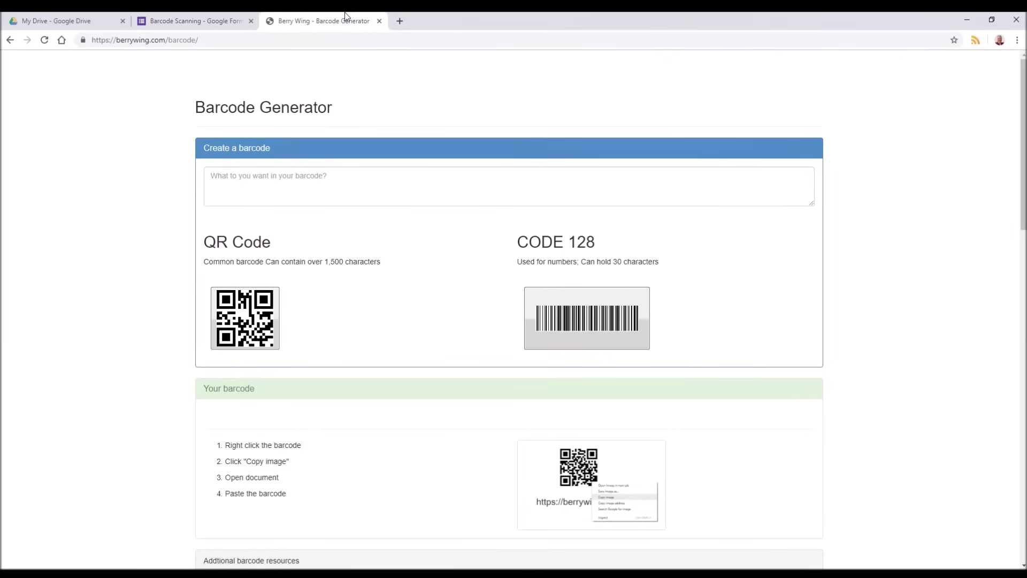
{"action": "left_click", "coordinate": [303, 198]}
{"action": "key", "text": "ctrl+v"}
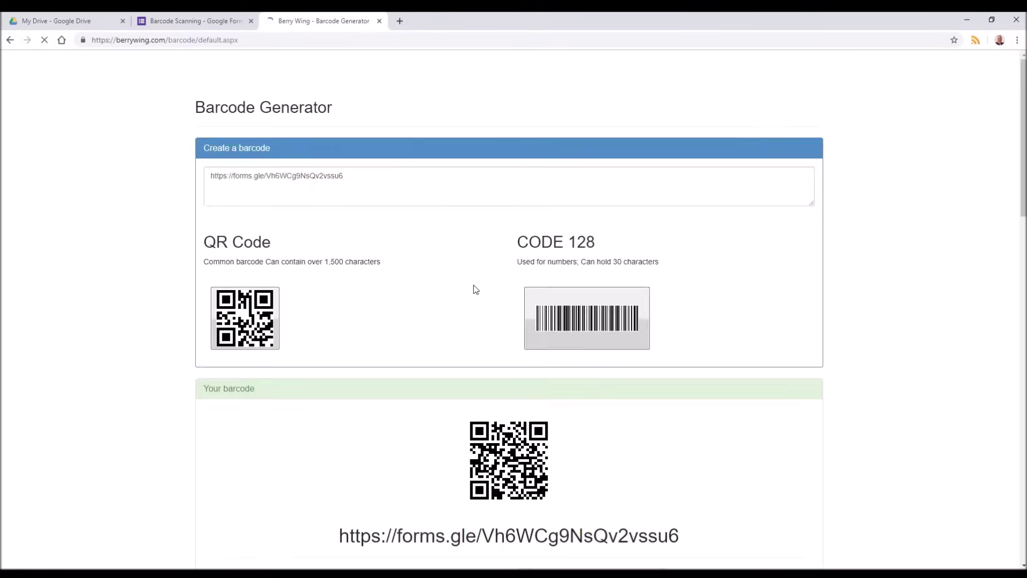
{"action": "scroll", "coordinate": [475, 291], "scroll_direction": "down", "scroll_amount": 2}
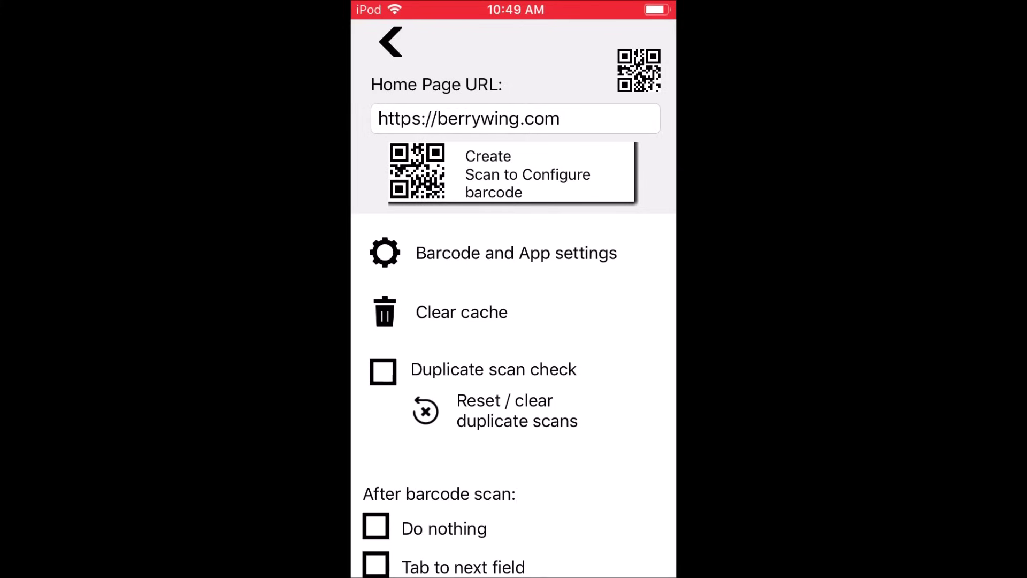
Scan the form's QR code as Scan to Web's home page, then submit a scanned barcode.
{"action": "left_click", "coordinate": [638, 70]}
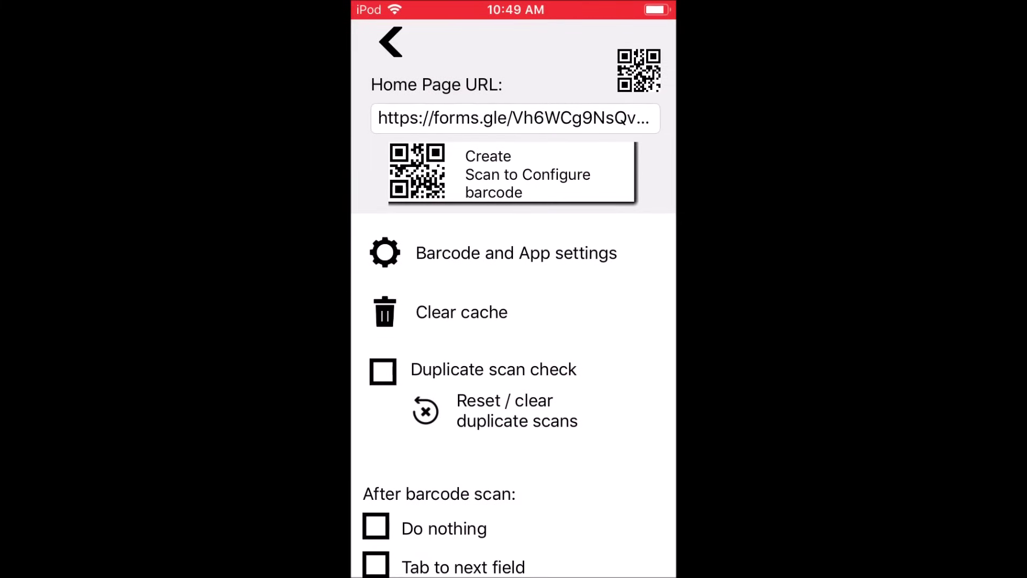
{"action": "scroll", "coordinate": [513, 353], "scroll_direction": "down", "scroll_amount": 3}
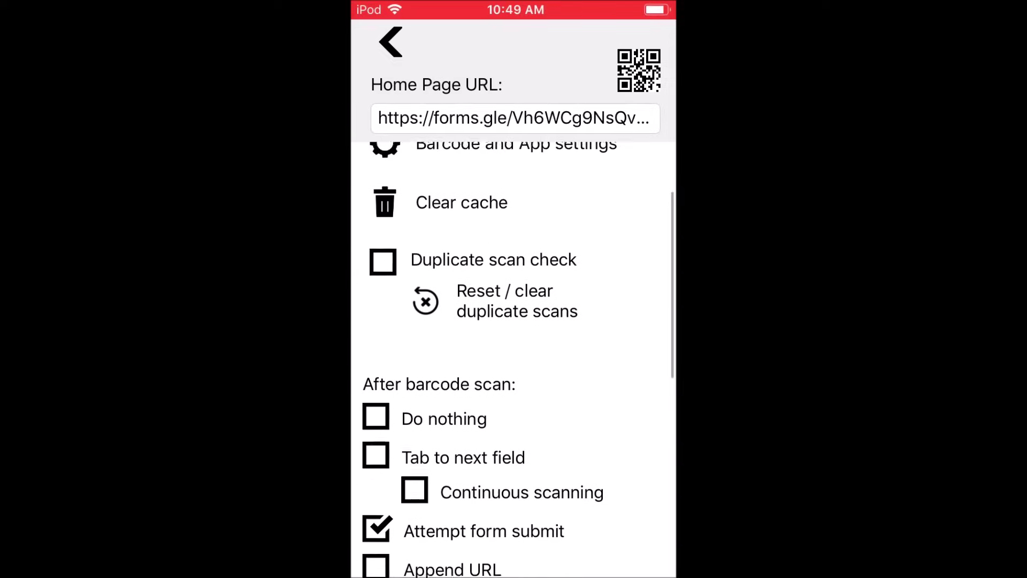
{"action": "scroll", "coordinate": [513, 353], "scroll_direction": "up", "scroll_amount": 3}
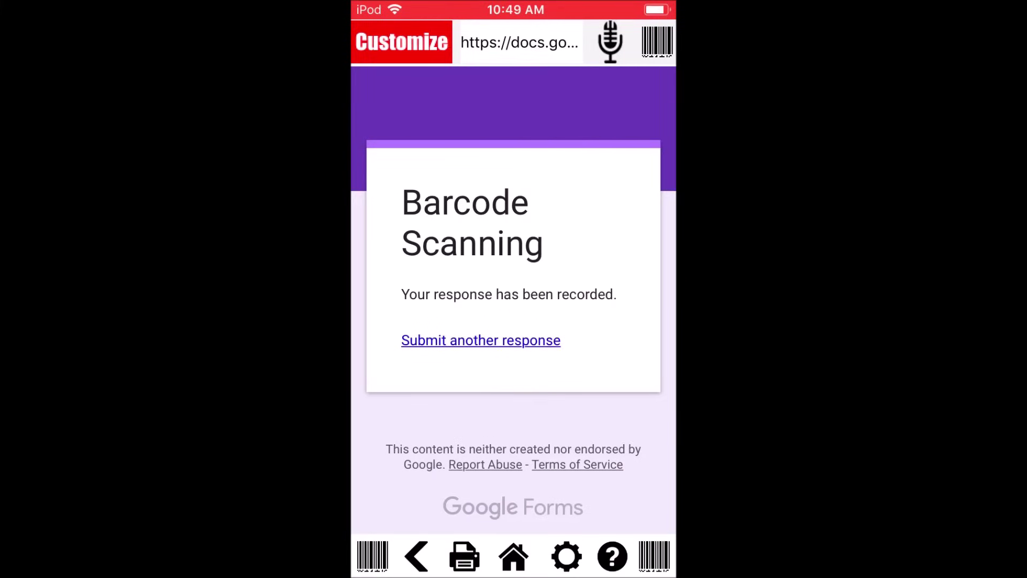
{"action": "left_click", "coordinate": [481, 340]}
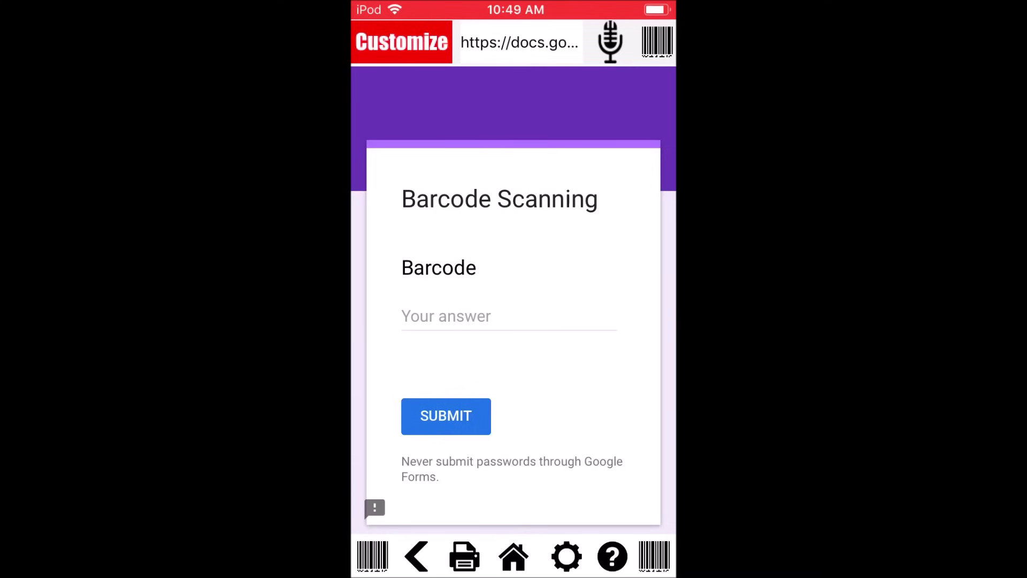
{"action": "left_click", "coordinate": [372, 556]}
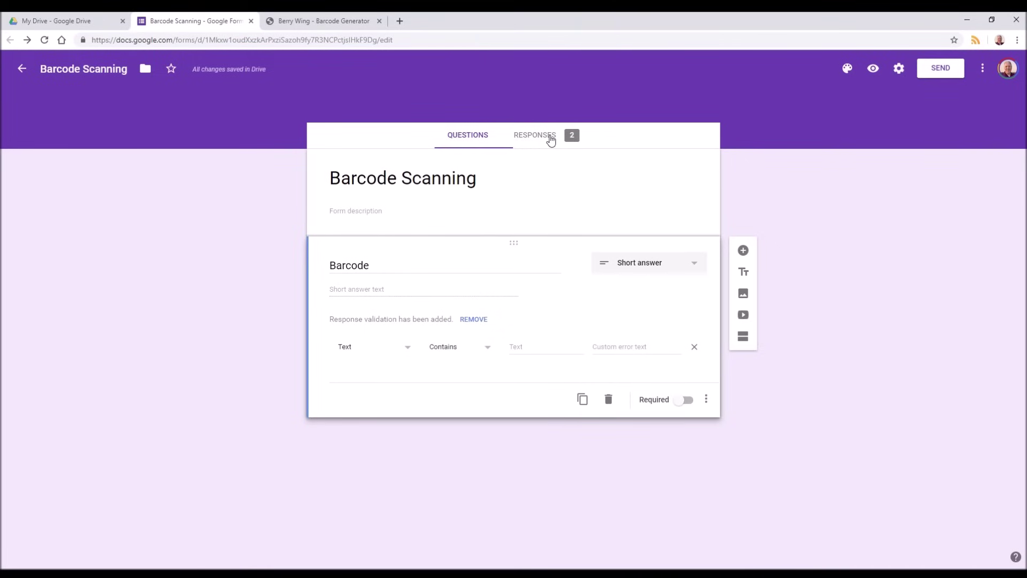
Create a new response spreadsheet from the Responses tab's green Sheets icon.
{"action": "left_click", "coordinate": [550, 140]}
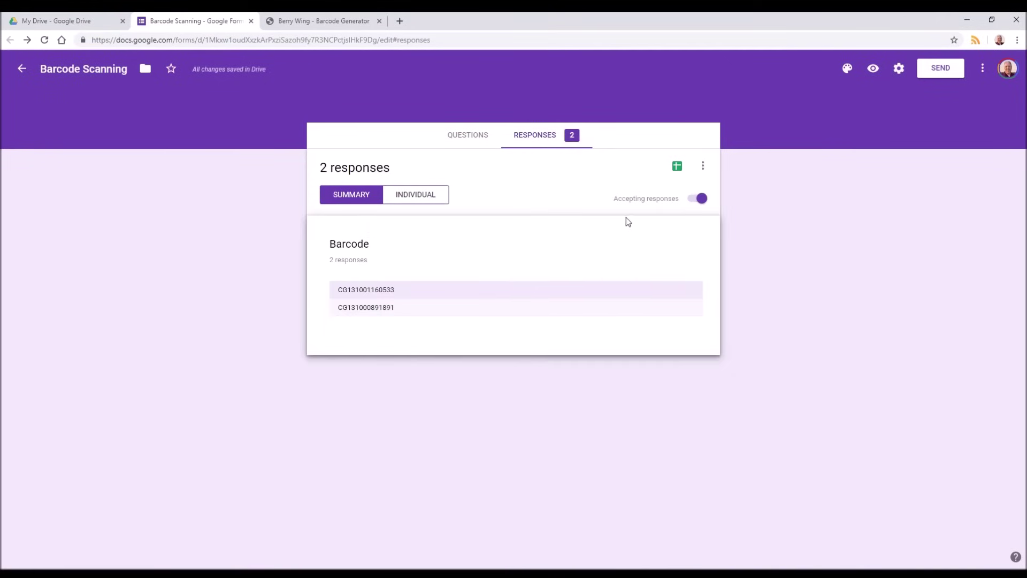
{"action": "left_click", "coordinate": [678, 168]}
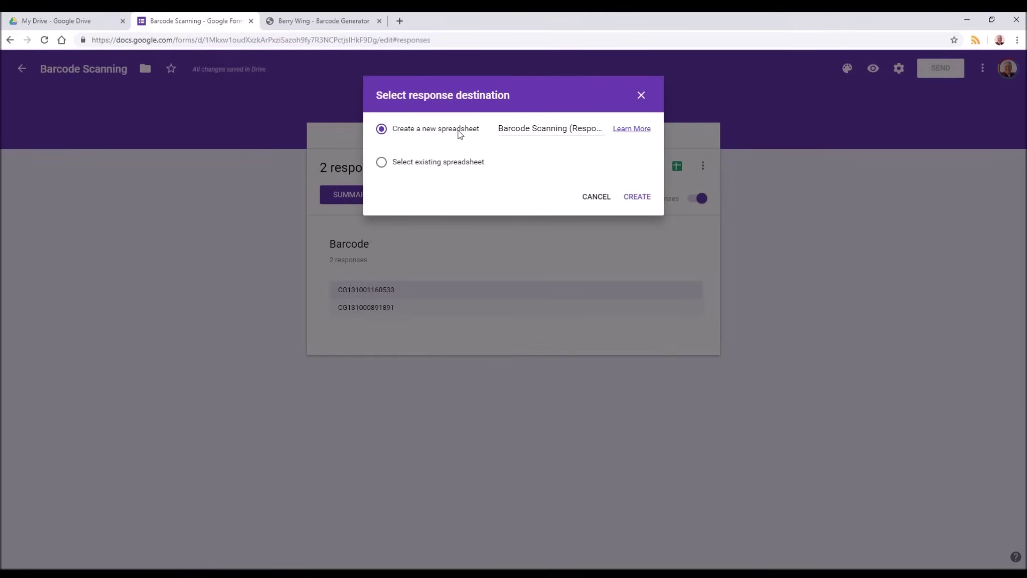
{"action": "left_click", "coordinate": [639, 198]}
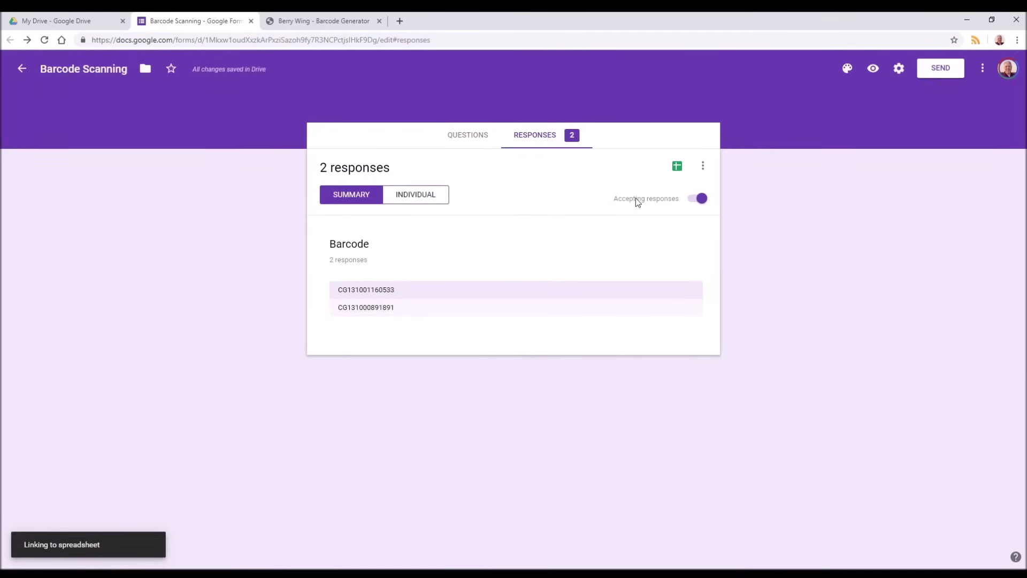